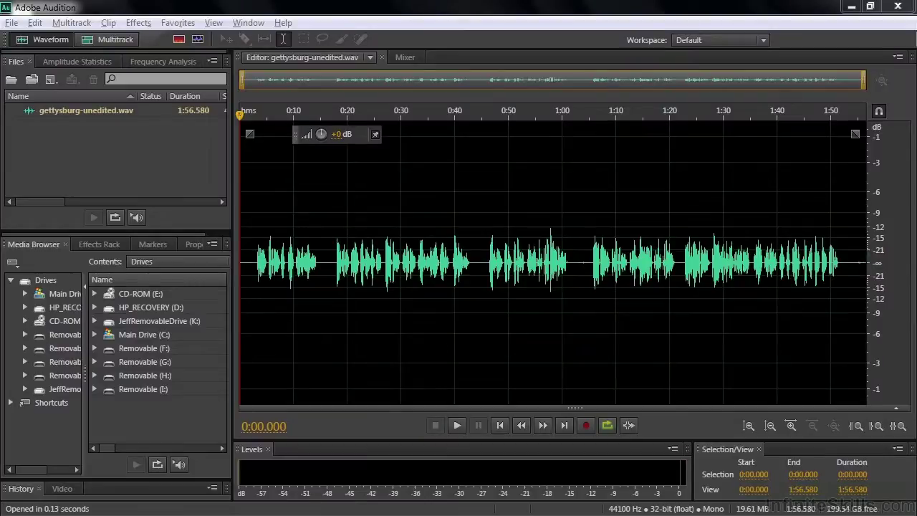
Dismiss the open-file dialog, then show the Effects > Diagnostics submenu listing DeClicker through Mark Audio.
{"action": "double_click", "coordinate": [71, 123]}
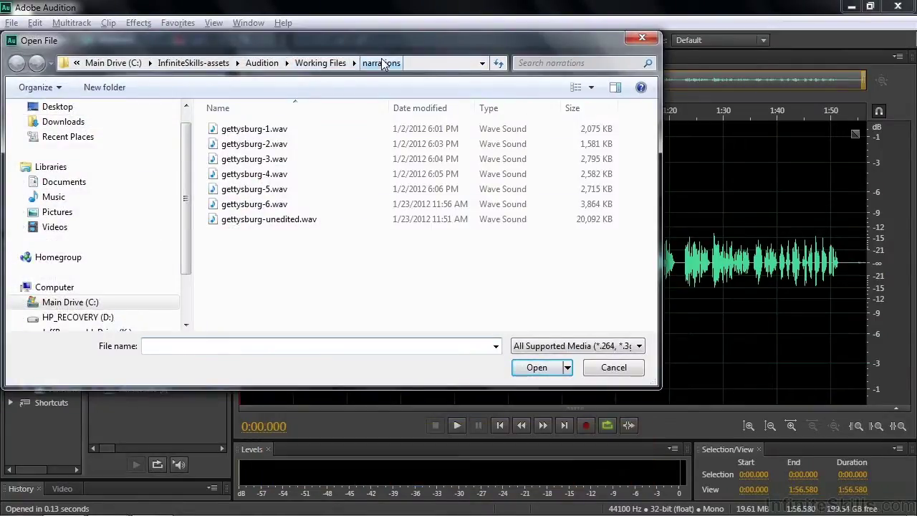
{"action": "left_click", "coordinate": [618, 368]}
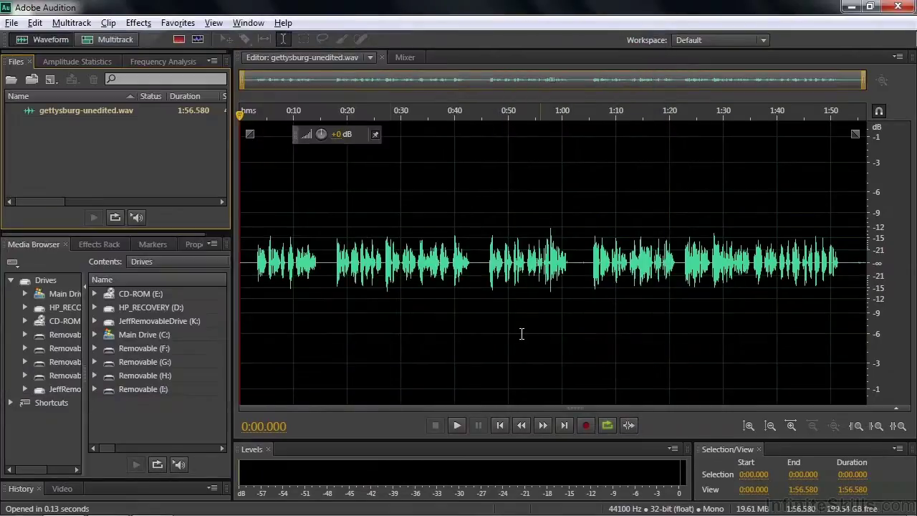
{"action": "left_click", "coordinate": [139, 22]}
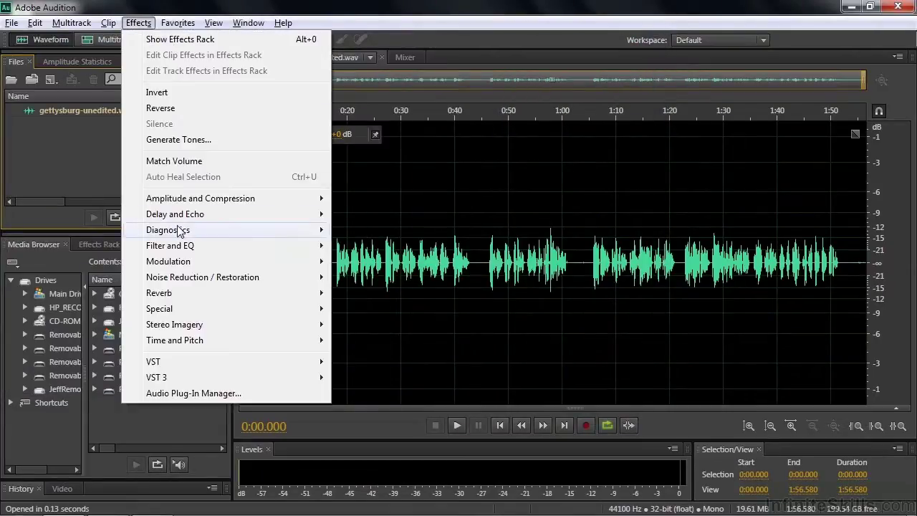
{"action": "mouse_move", "coordinate": [178, 231]}
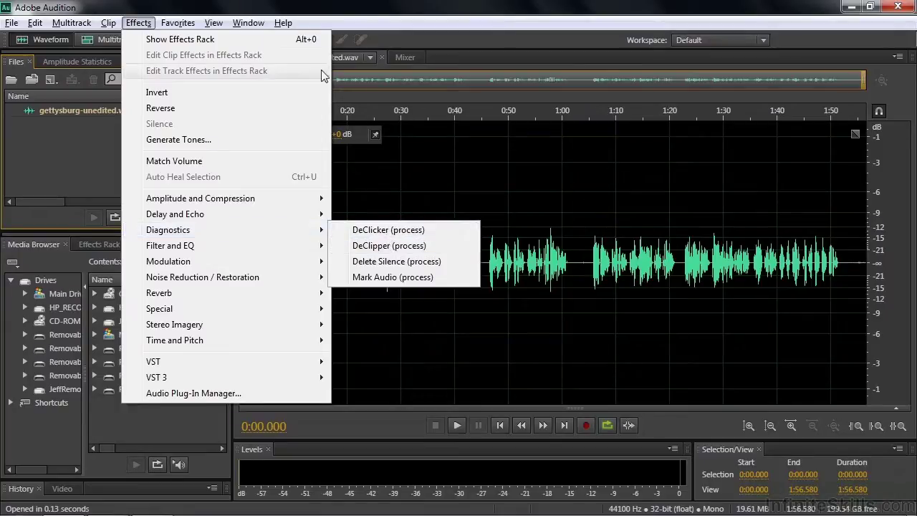
Show the Diagnostics panel from the Window menu and keep Delete Silence as its effect.
{"action": "left_click", "coordinate": [248, 23]}
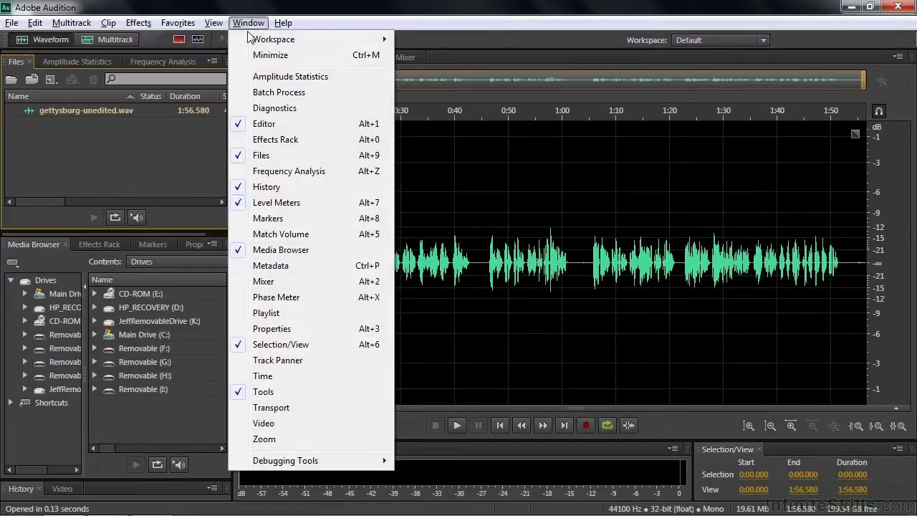
{"action": "left_click", "coordinate": [278, 109]}
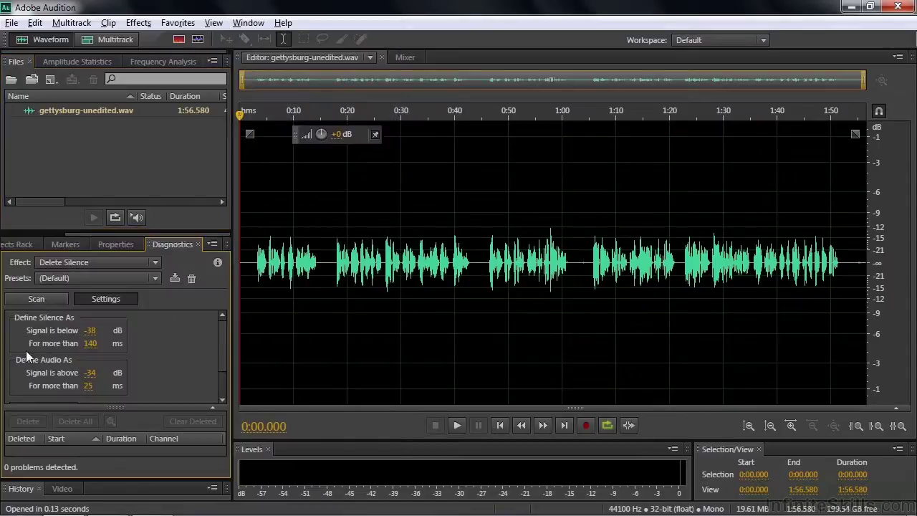
{"action": "left_click", "coordinate": [154, 263]}
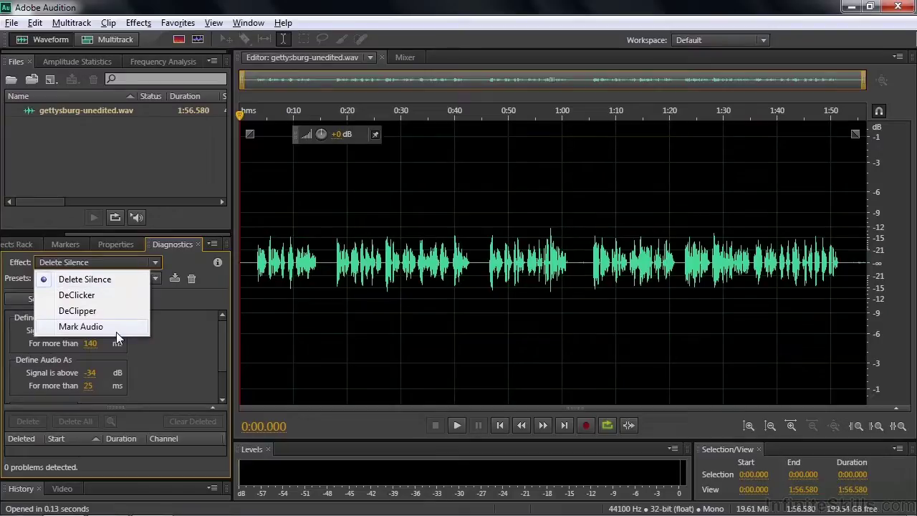
{"action": "left_click", "coordinate": [124, 279]}
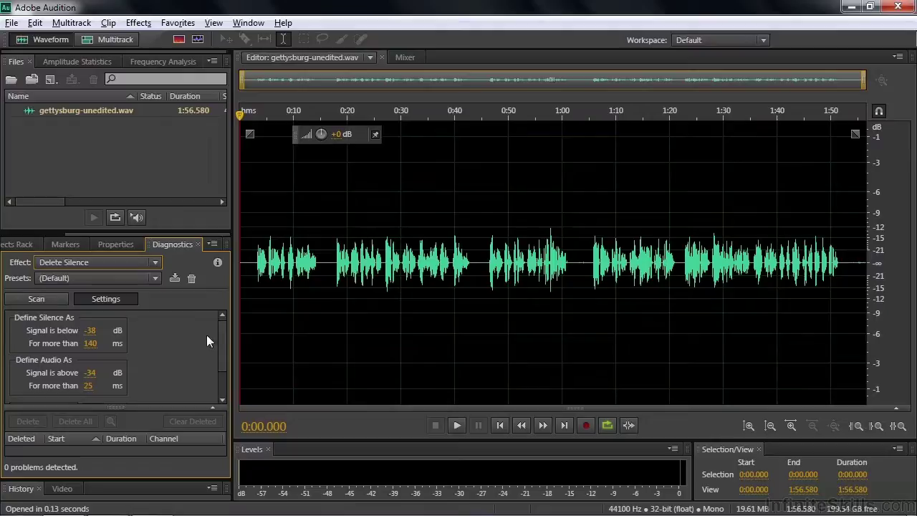
Scan the narration with Delete Silence and enlarge the list of 131 detected silences.
{"action": "left_click", "coordinate": [47, 297]}
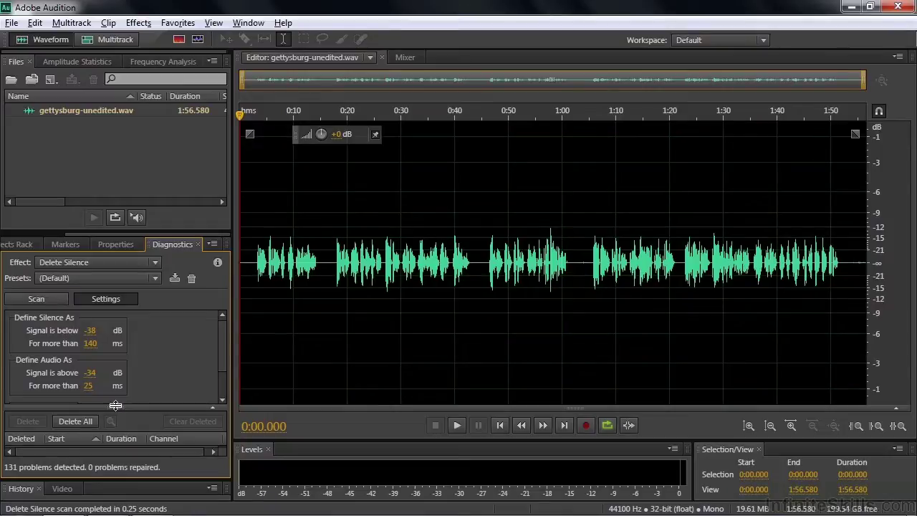
{"action": "left_click_drag", "start_coordinate": [115, 405], "coordinate": [116, 311]}
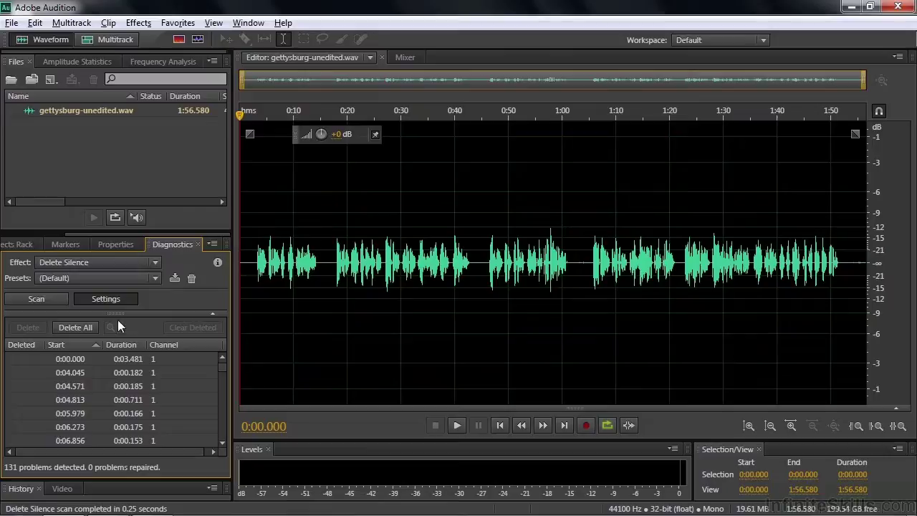
Set the minimum silence duration to 500 ms and rescan.
{"action": "left_click_drag", "start_coordinate": [117, 314], "coordinate": [117, 403]}
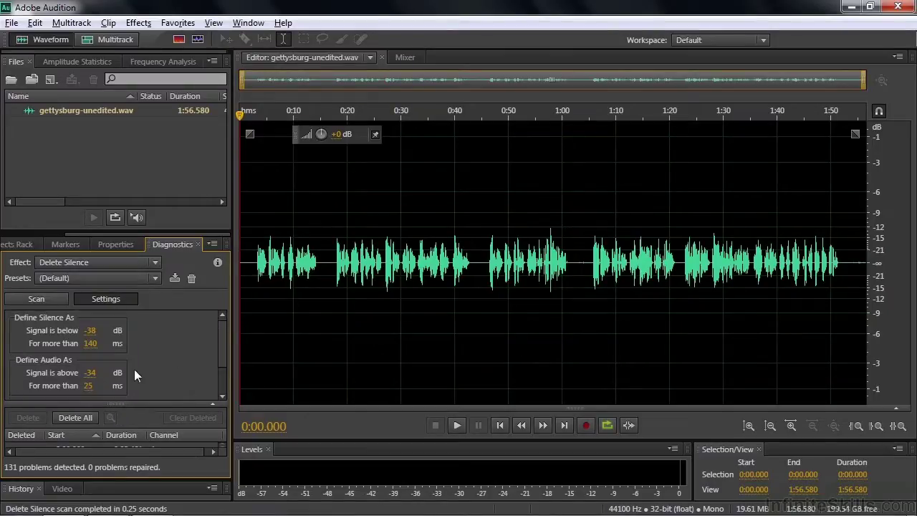
{"action": "left_click", "coordinate": [91, 344]}
{"action": "type", "text": "500"}
{"action": "key", "text": "Return"}
{"action": "mouse_move", "coordinate": [148, 299]}
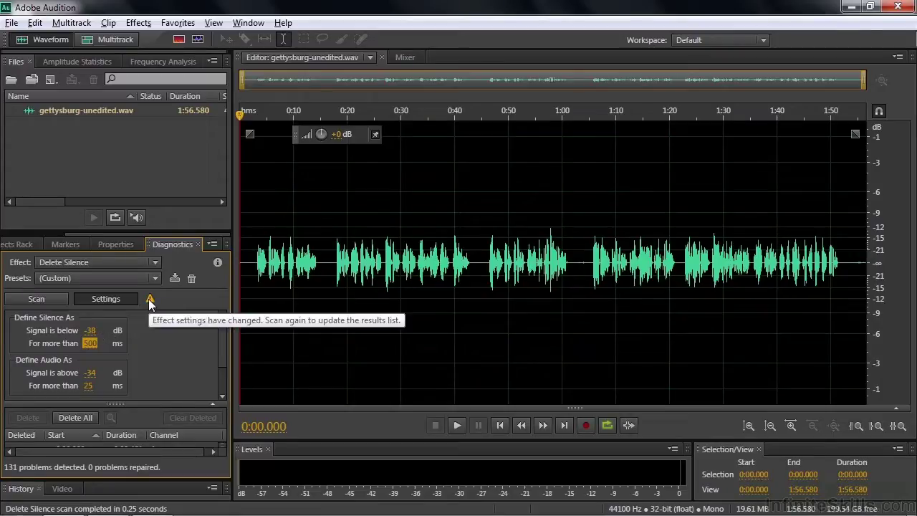
{"action": "left_click", "coordinate": [36, 299]}
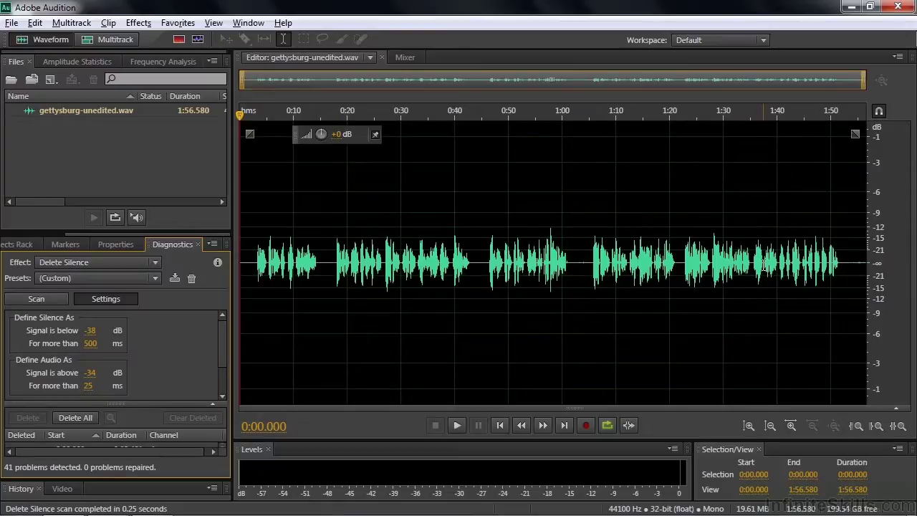
Raise the duration to 819 ms and lower the threshold to -85 dB, rescanning to find 6 silences.
{"action": "left_click_drag", "start_coordinate": [90, 343], "coordinate": [321, 341]}
{"action": "left_click", "coordinate": [45, 298]}
{"action": "left_click_drag", "start_coordinate": [94, 334], "coordinate": [56, 331]}
{"action": "left_click", "coordinate": [38, 303]}
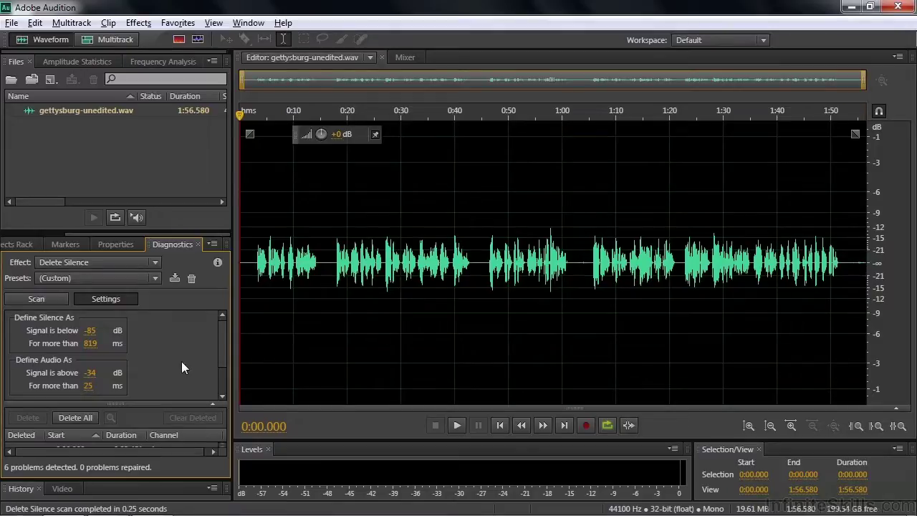
Fix the 6 silences by Shortening Silence to 492 ms and apply Delete All.
{"action": "scroll", "coordinate": [219, 343], "scroll_direction": "down", "scroll_amount": 2}
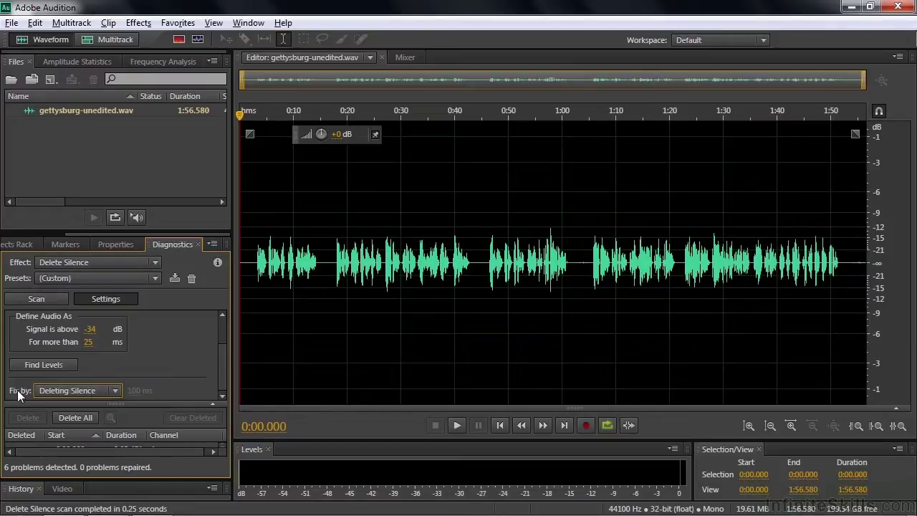
{"action": "left_click", "coordinate": [115, 390]}
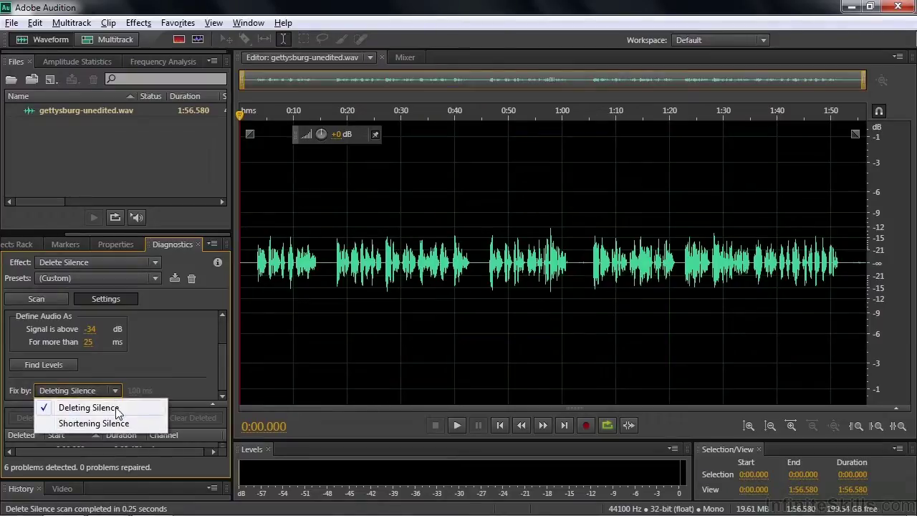
{"action": "left_click", "coordinate": [117, 424]}
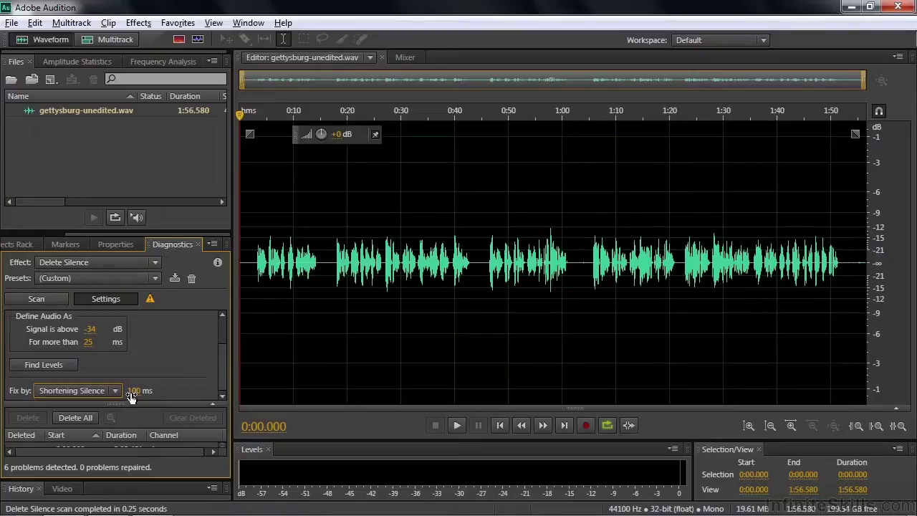
{"action": "left_click_drag", "start_coordinate": [132, 394], "coordinate": [411, 391]}
{"action": "left_click", "coordinate": [70, 417]}
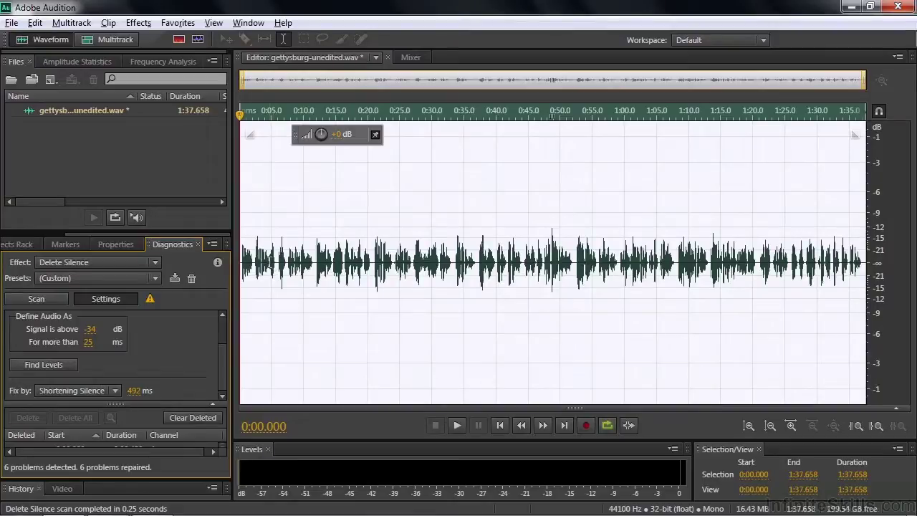
Play the shortened narration from 0:05, then stop playback.
{"action": "left_click", "coordinate": [271, 266]}
{"action": "key", "text": "space"}
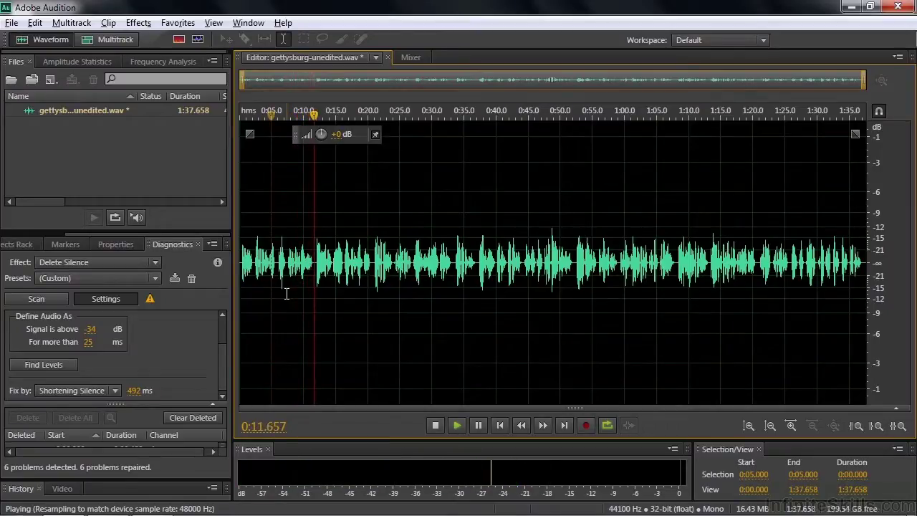
{"action": "key", "text": "space"}
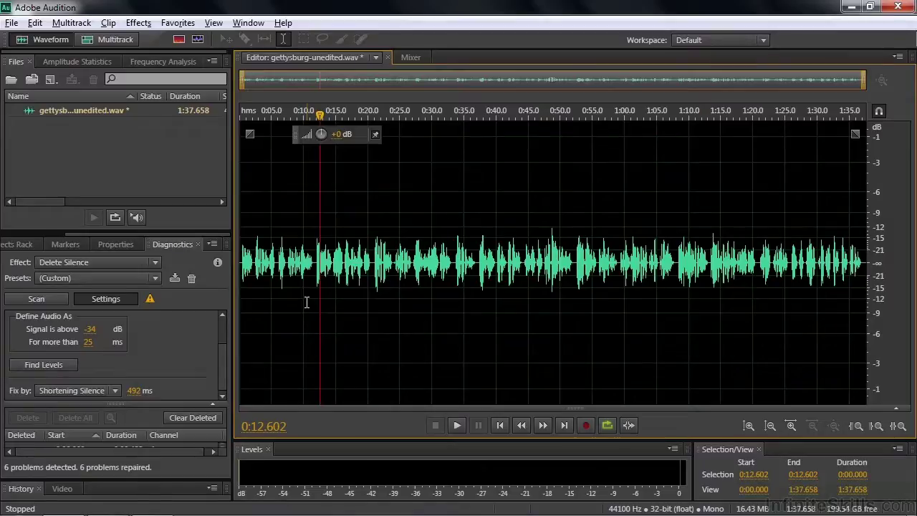
Undo Delete Silence, switch Diagnostics to Mark Audio, scan, and mark all 130 sections.
{"action": "key", "text": "ctrl+z"}
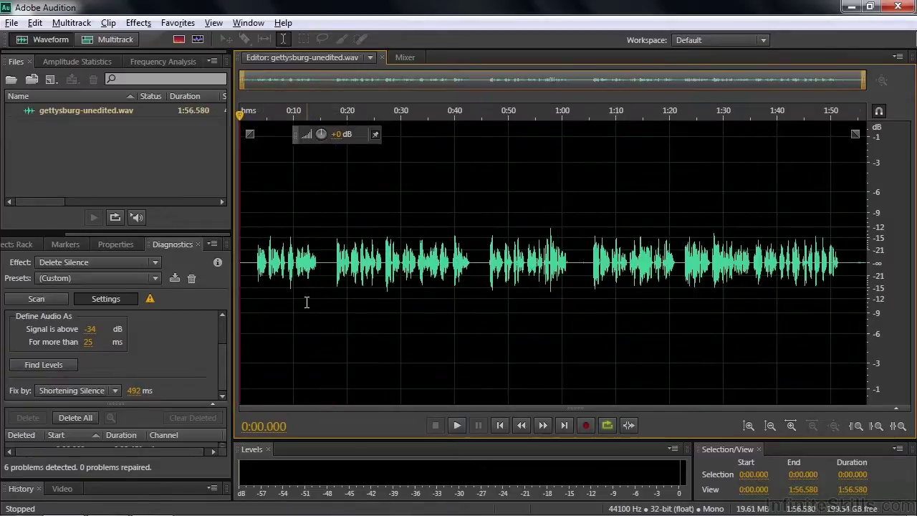
{"action": "left_click", "coordinate": [154, 262]}
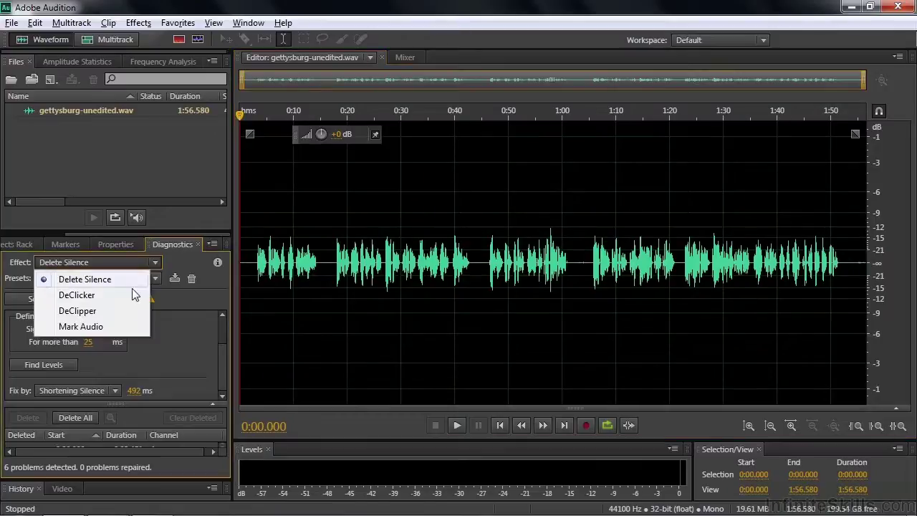
{"action": "left_click", "coordinate": [114, 327]}
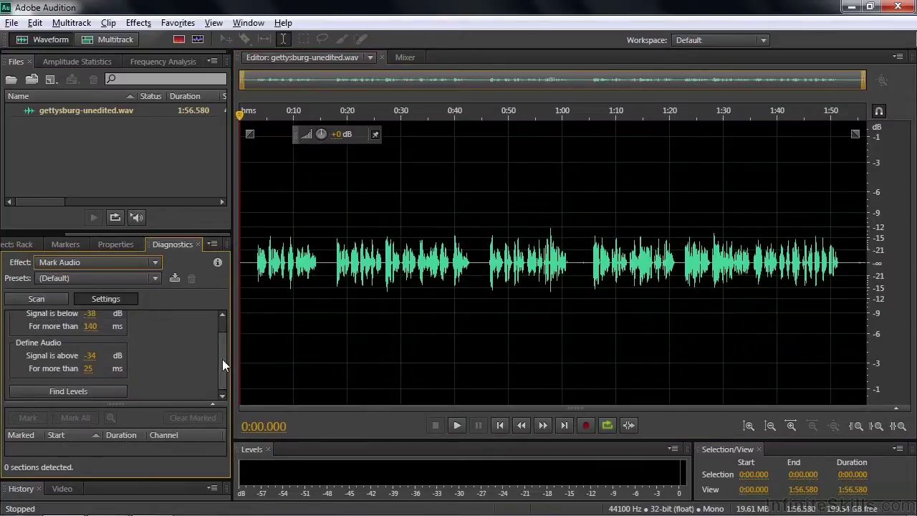
{"action": "scroll", "coordinate": [221, 361], "scroll_direction": "up", "scroll_amount": 1}
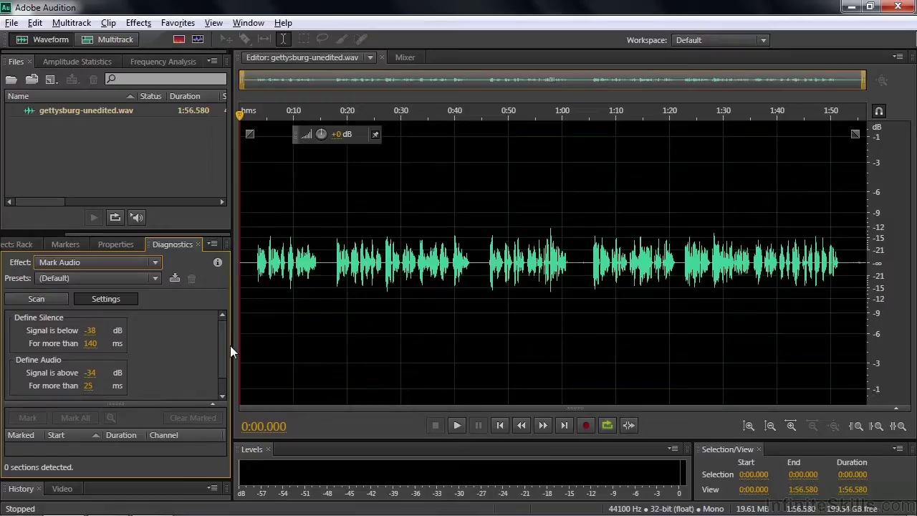
{"action": "scroll", "coordinate": [223, 346], "scroll_direction": "down", "scroll_amount": 1}
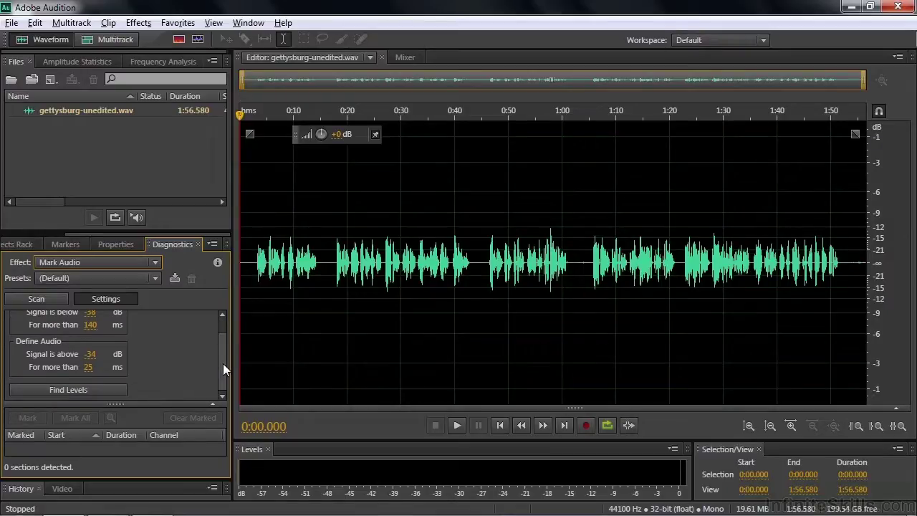
{"action": "left_click", "coordinate": [32, 299]}
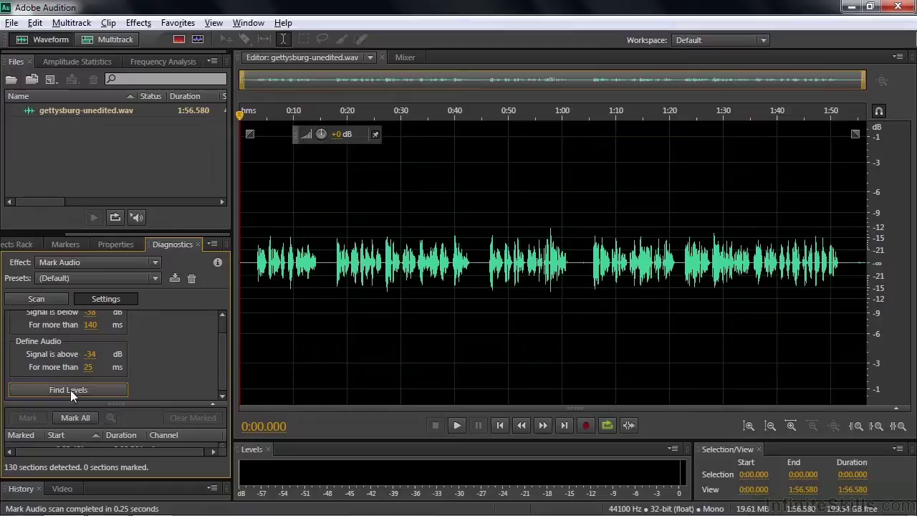
{"action": "left_click", "coordinate": [72, 418]}
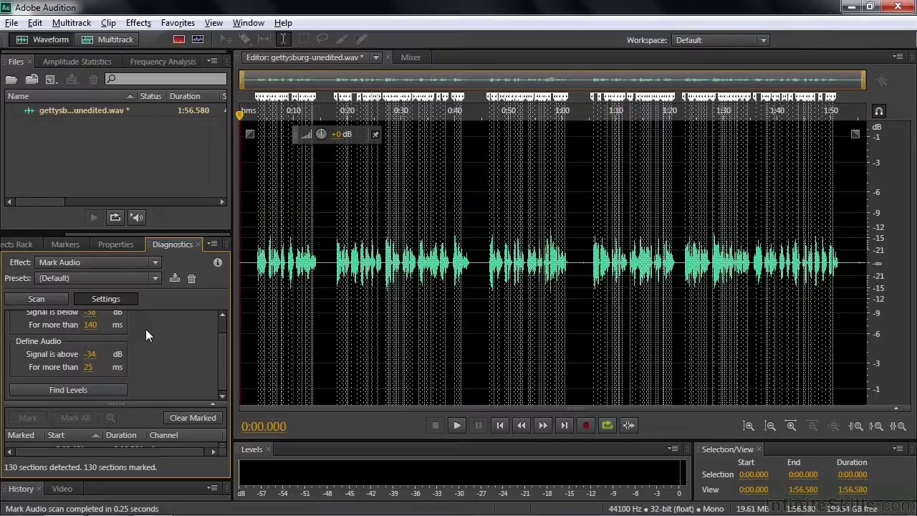
Set the minimum silence length to 750 ms and the threshold to -76 dB.
{"action": "scroll", "coordinate": [219, 358], "scroll_direction": "up", "scroll_amount": 1}
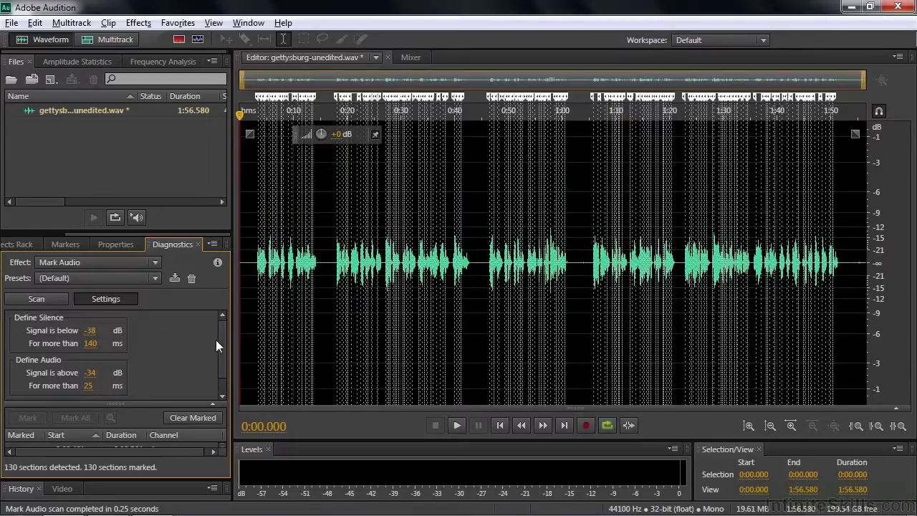
{"action": "left_click", "coordinate": [90, 344]}
{"action": "type", "text": "750"}
{"action": "left_click_drag", "start_coordinate": [90, 331], "coordinate": [65, 333]}
Rescan and mark the 7 sections, enlarge the list, undo the marking, and rescan.
{"action": "left_click", "coordinate": [25, 303]}
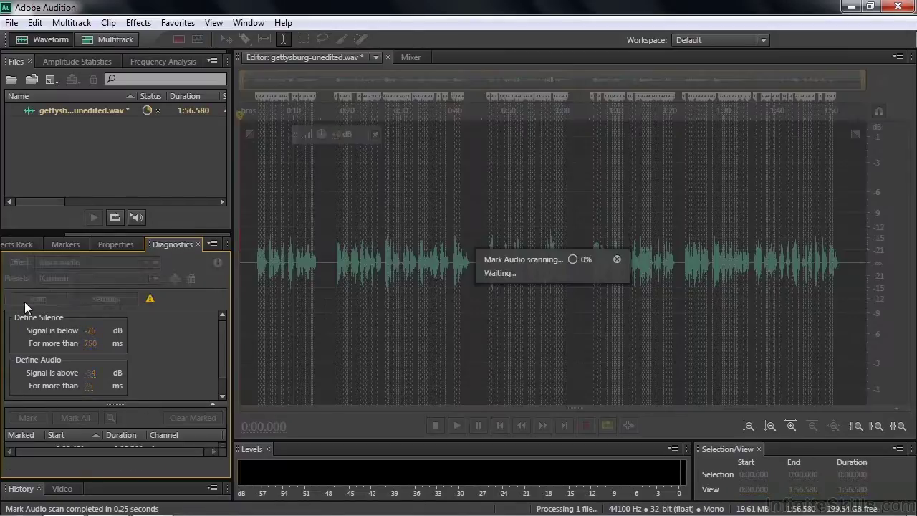
{"action": "left_click", "coordinate": [74, 419]}
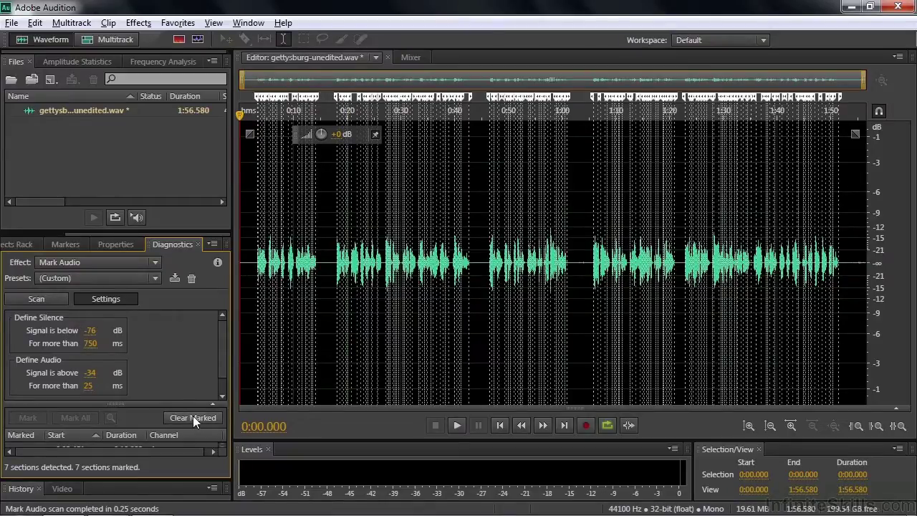
{"action": "mouse_move", "coordinate": [119, 406]}
{"action": "left_mouse_down"}
{"action": "mouse_move", "coordinate": [117, 328]}
{"action": "mouse_move", "coordinate": [134, 397]}
{"action": "left_mouse_up"}
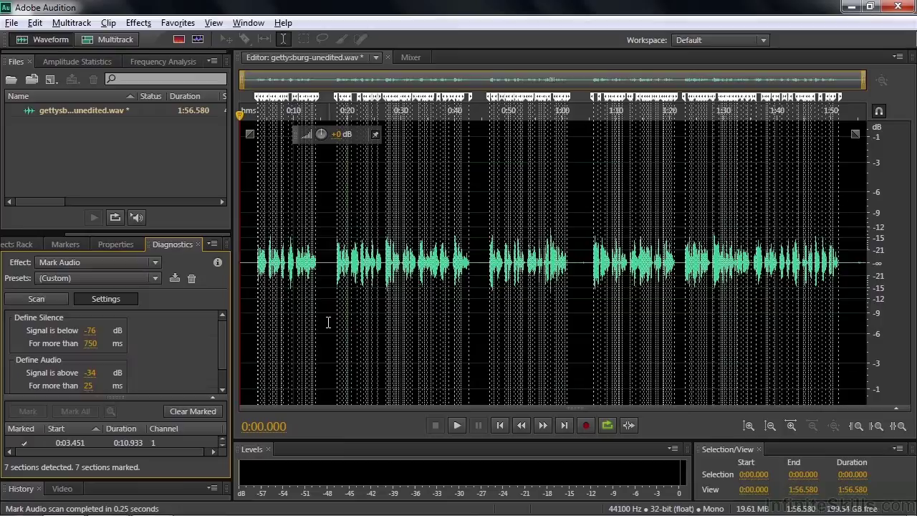
{"action": "key", "text": "ctrl+z"}
{"action": "key", "text": "ctrl+z"}
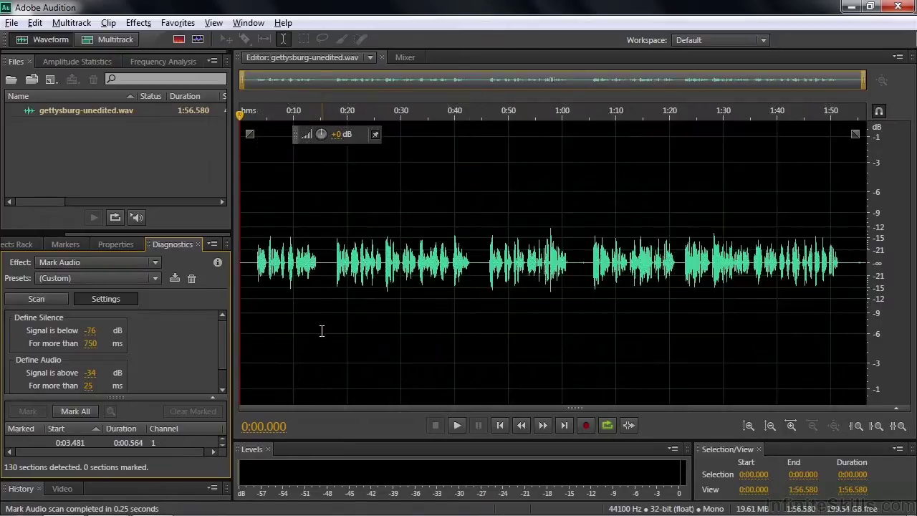
{"action": "left_click", "coordinate": [43, 299]}
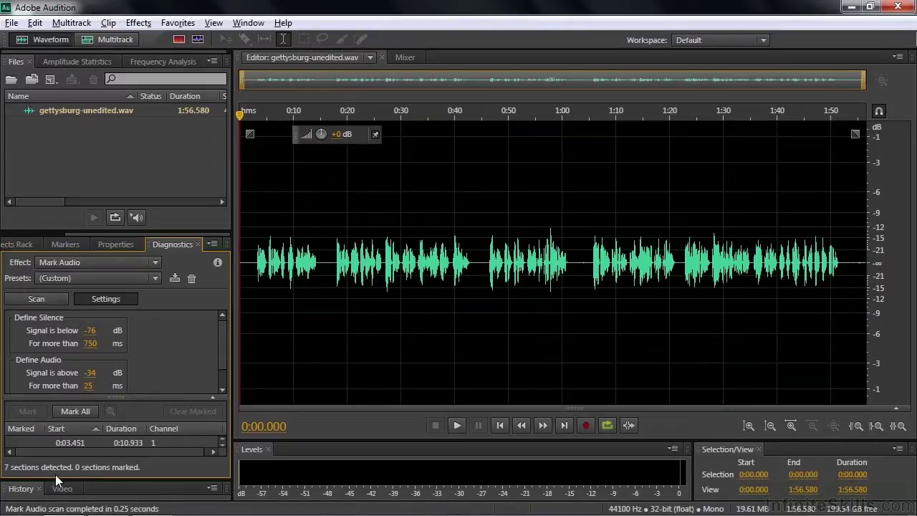
Mark the 7 sections as Markers 145–151 and select the gap near 1:02 ending at 1:04.752.
{"action": "left_click", "coordinate": [72, 413]}
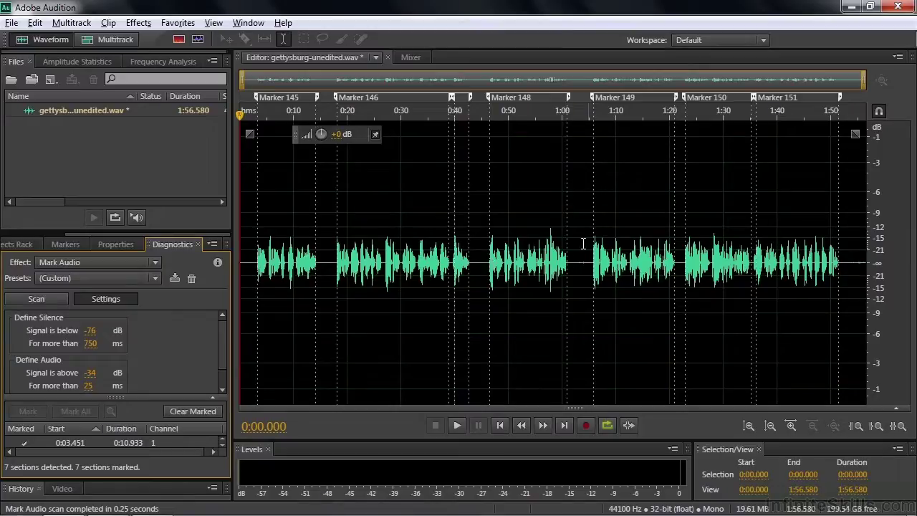
{"action": "left_click_drag", "start_coordinate": [568, 262], "coordinate": [594, 263]}
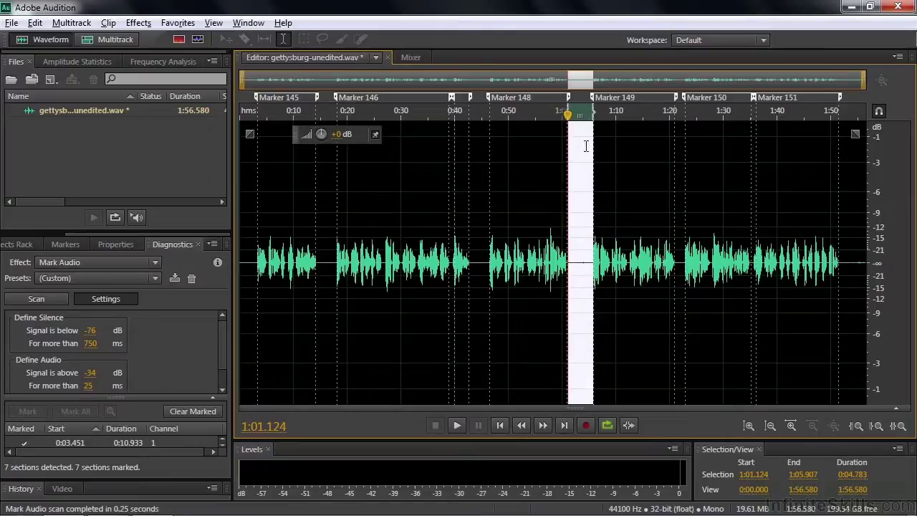
{"action": "left_click_drag", "start_coordinate": [591, 111], "coordinate": [574, 112]}
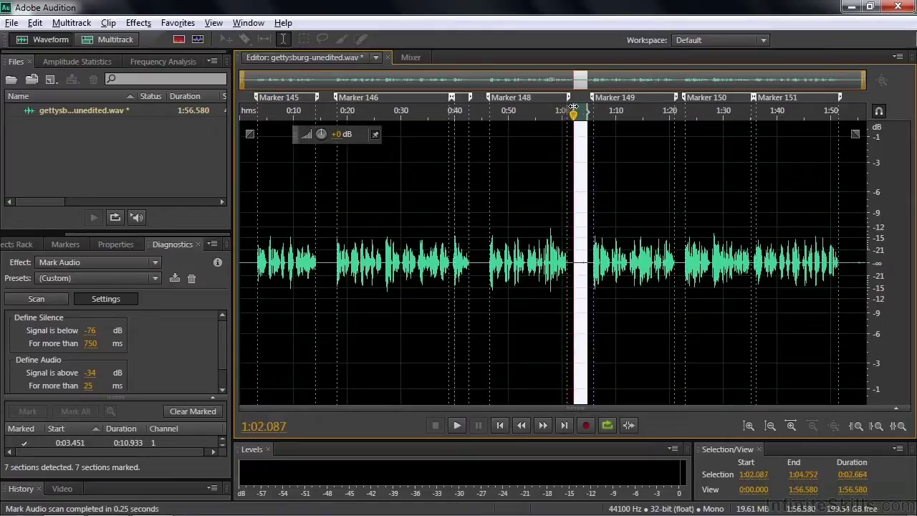